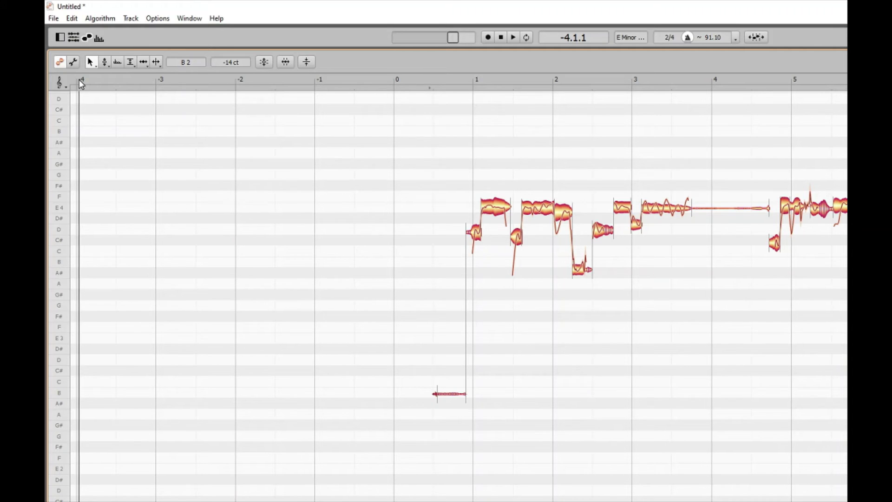
{"action": "scroll", "coordinate": [79, 80], "scroll_direction": "down", "scroll_amount": 2}
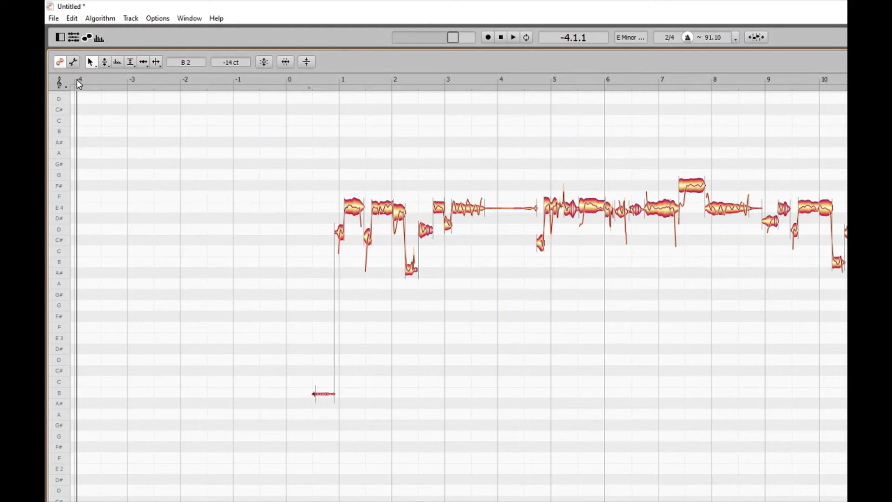
{"action": "scroll", "coordinate": [77, 79], "scroll_direction": "down", "scroll_amount": 2}
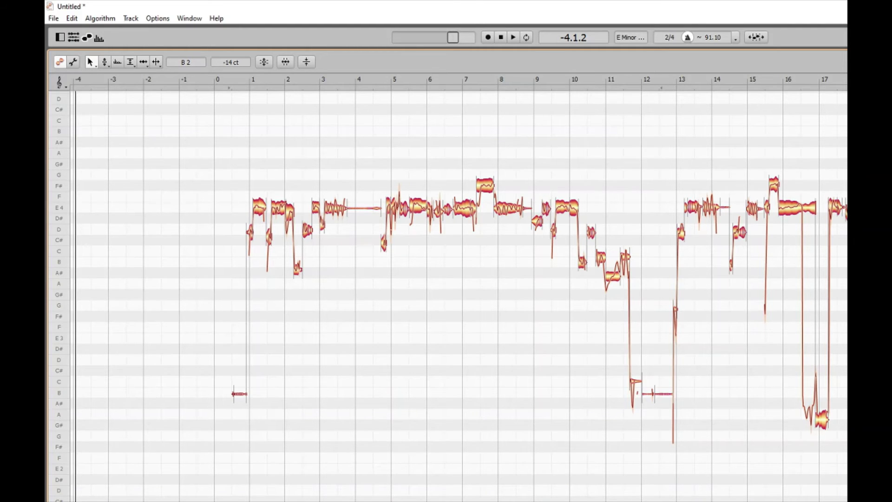
Step: Jump the editor view and playhead to bar 35, showing bars 35–55 of the vocal
{"action": "left_click", "coordinate": [90, 79]}
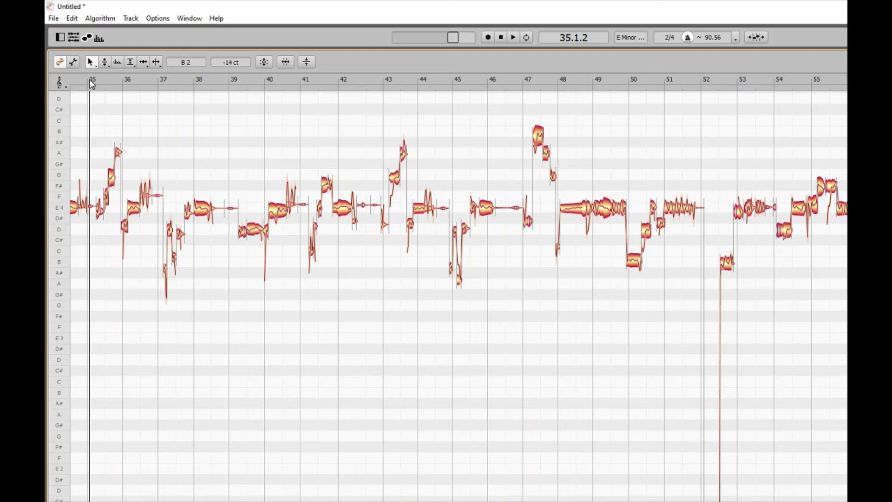